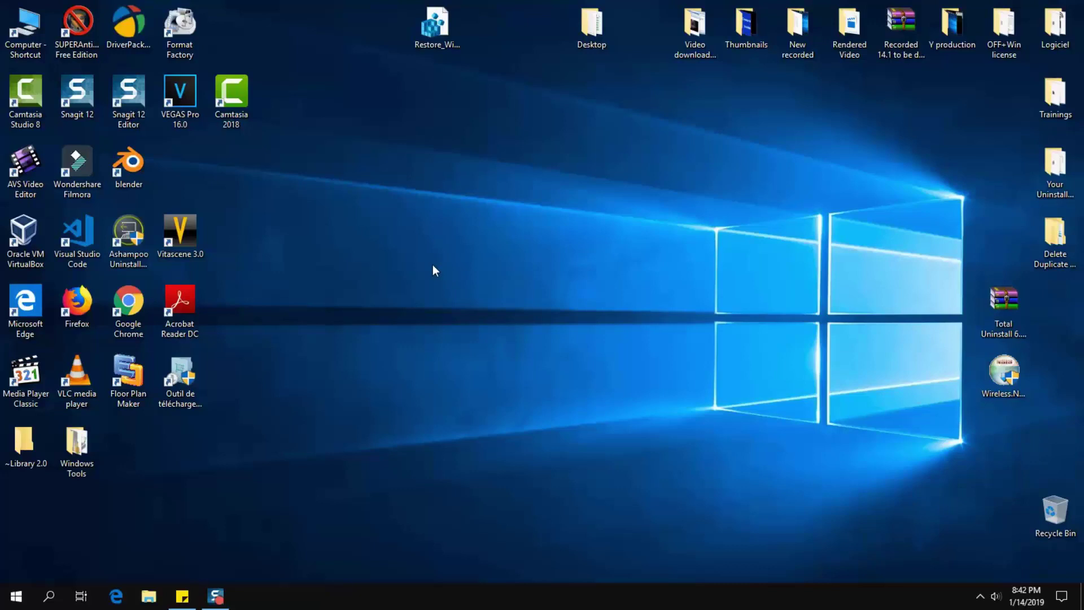
- Try deleting Windows.old directly from Local Disk (C:), then cancel the recycle and close the window
double_click(25, 34)
double_click(420, 234)
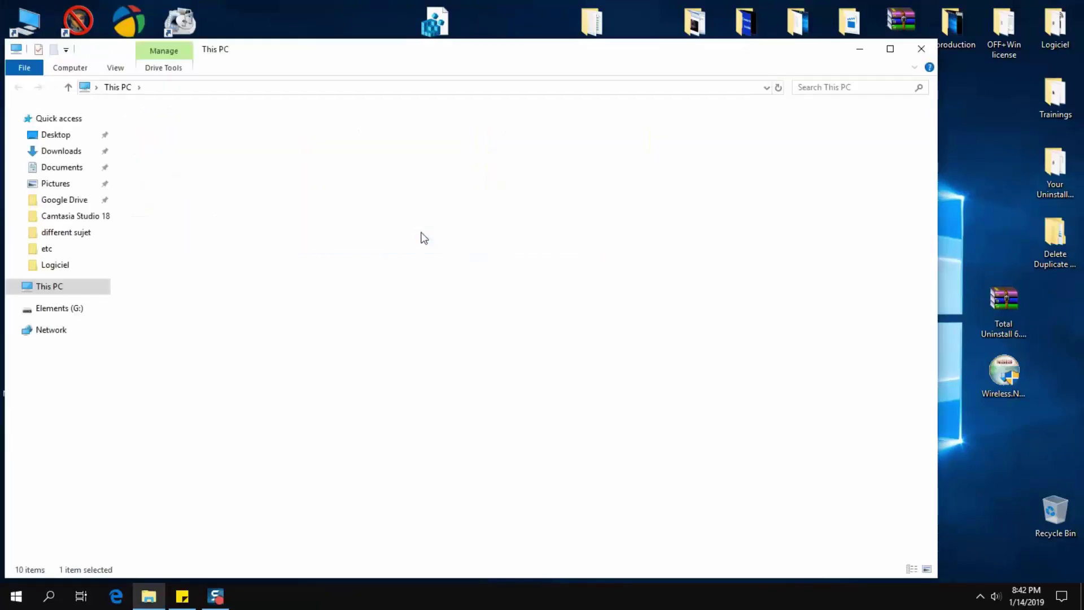
right_click(215, 310)
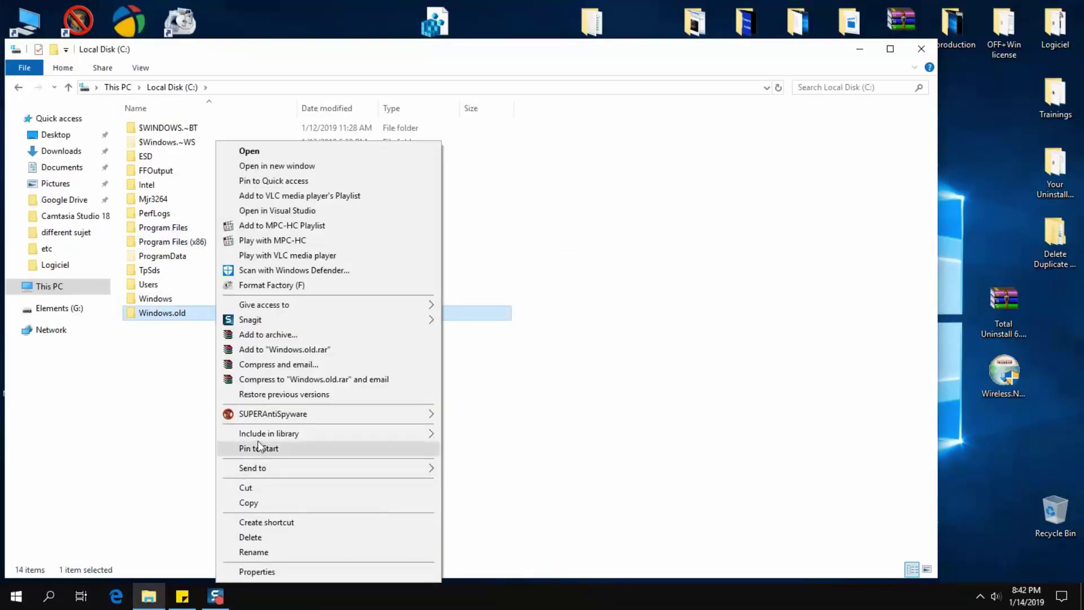
click(277, 539)
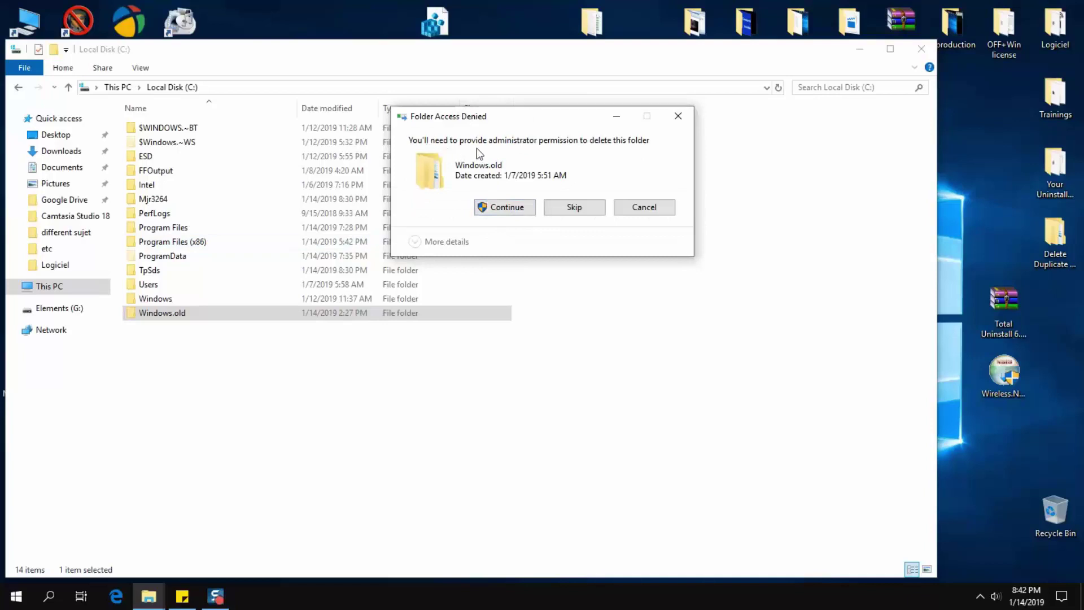
click(506, 209)
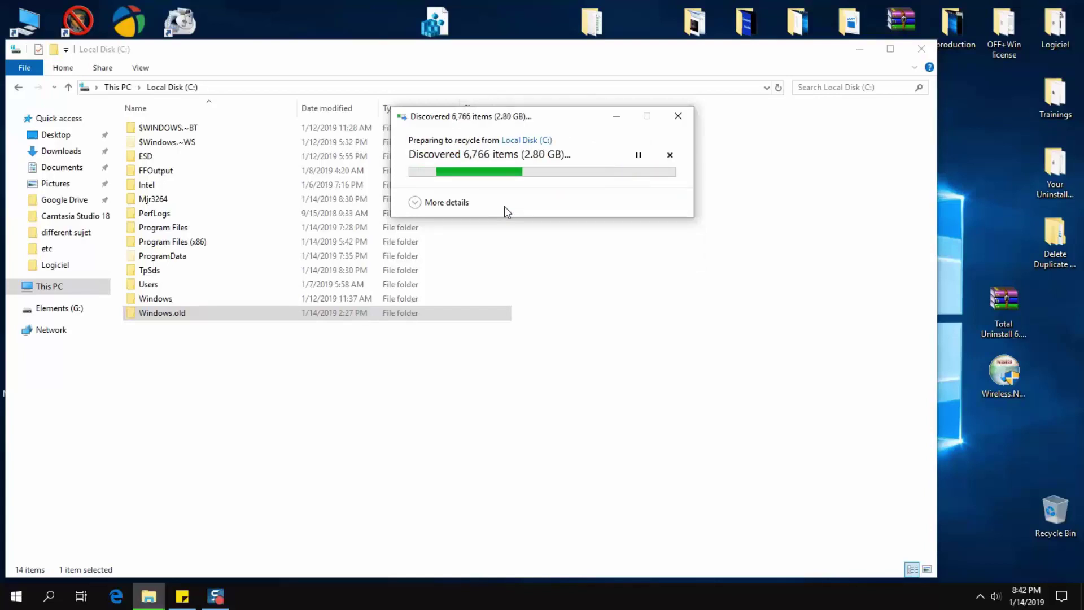
click(641, 155)
click(670, 154)
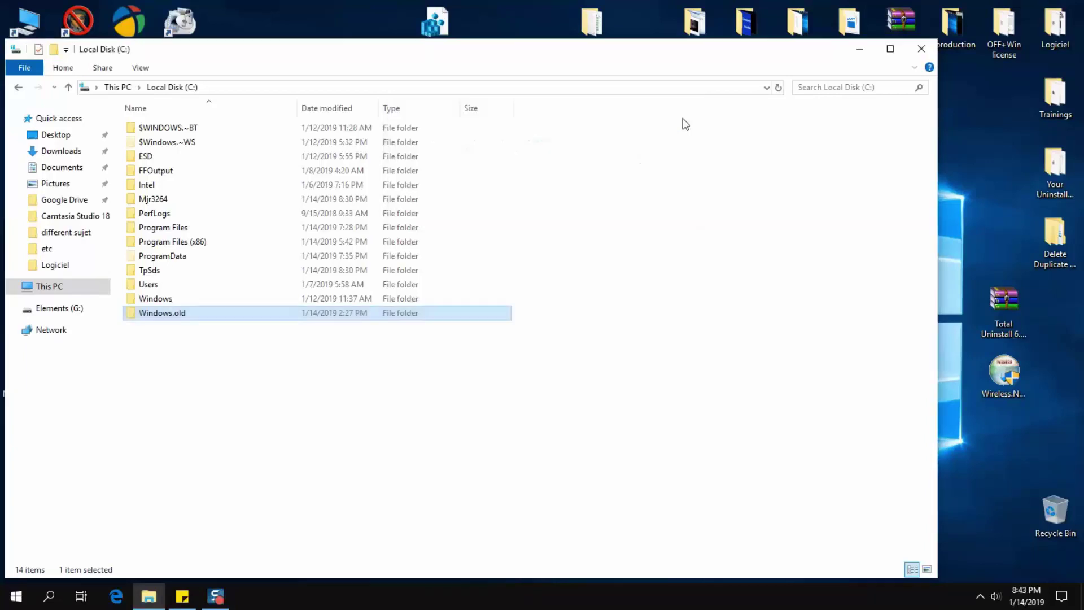
click(675, 136)
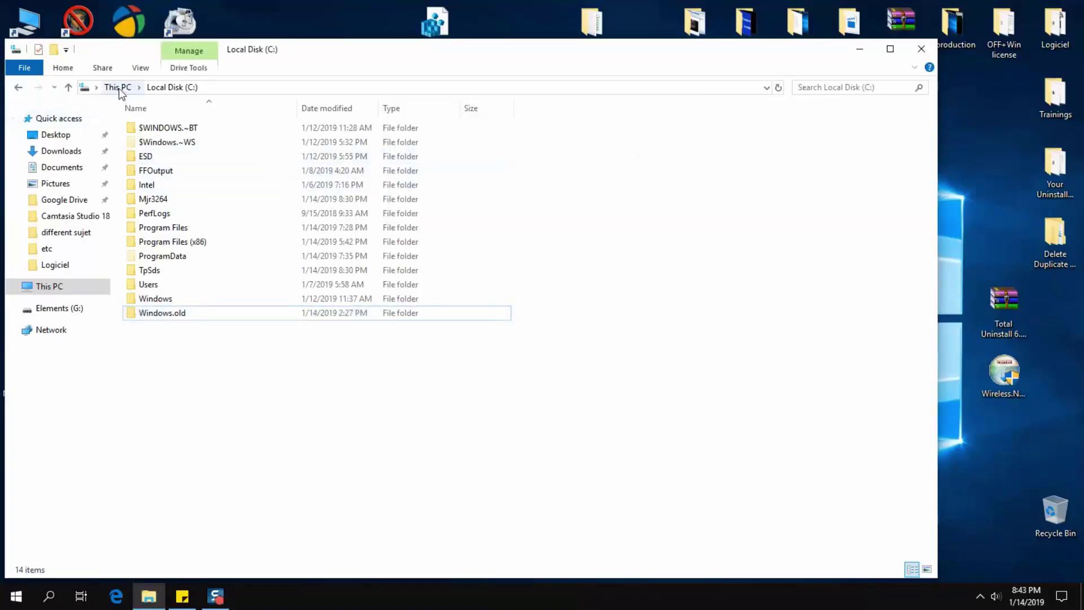
click(926, 50)
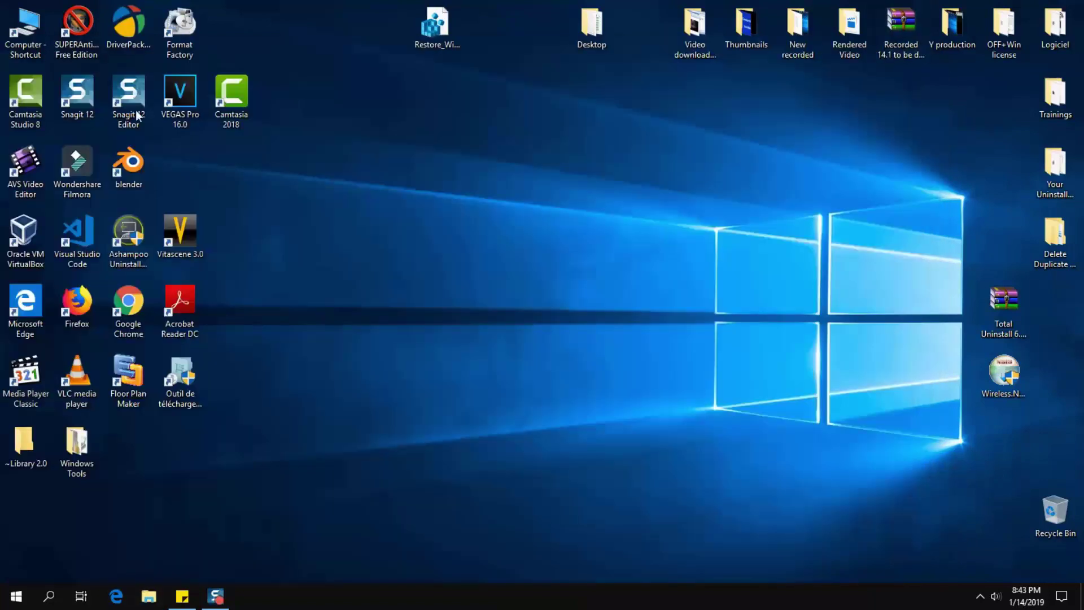
- Open the Properties of Local Disk (C:) from a maximized This PC window
double_click(17, 29)
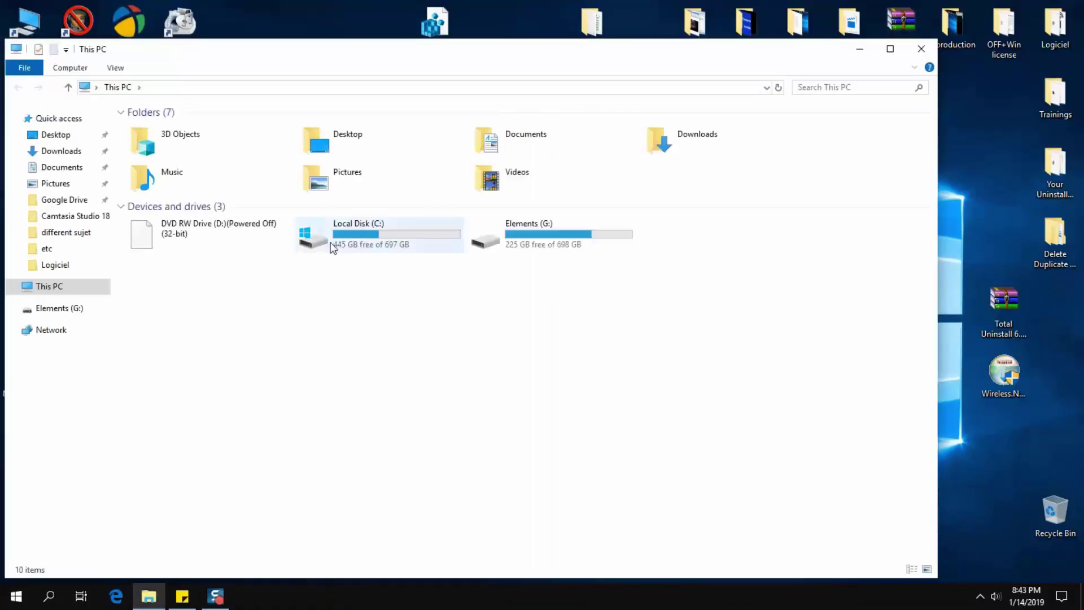
click(890, 49)
click(378, 199)
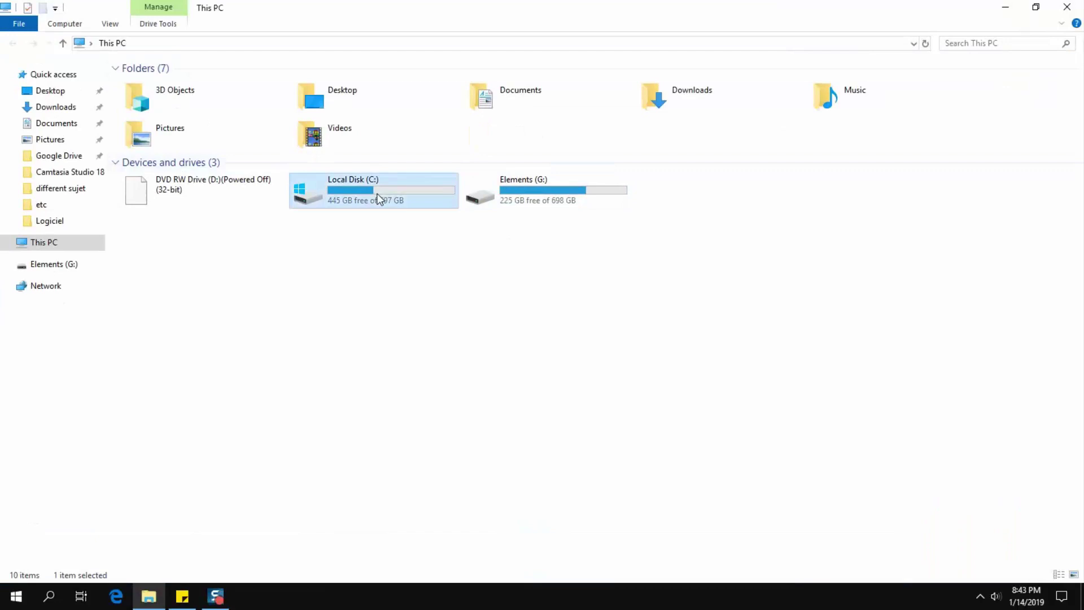
right_click(379, 198)
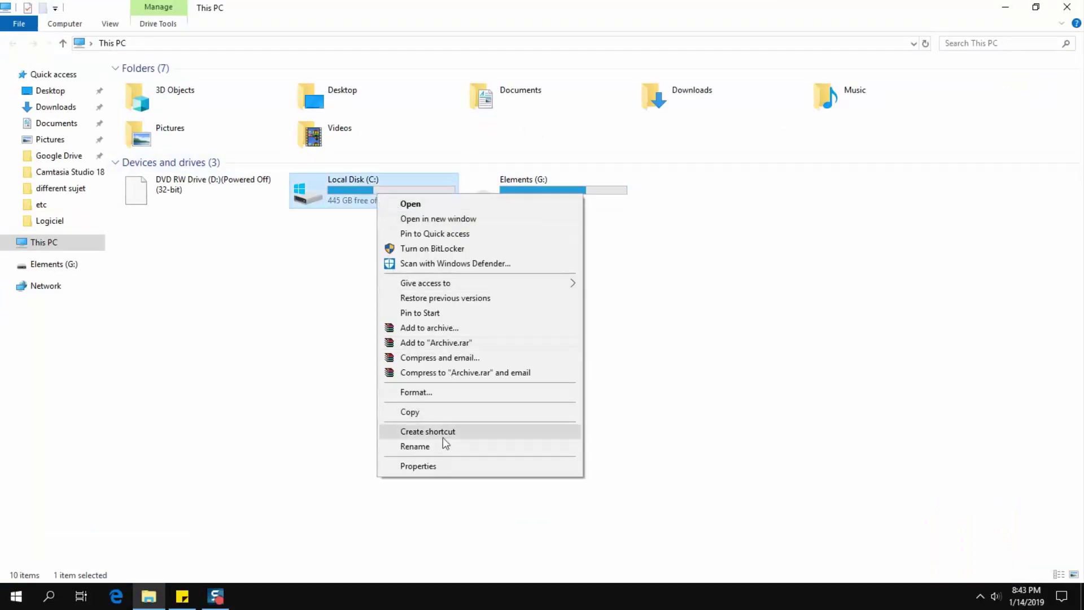
click(438, 467)
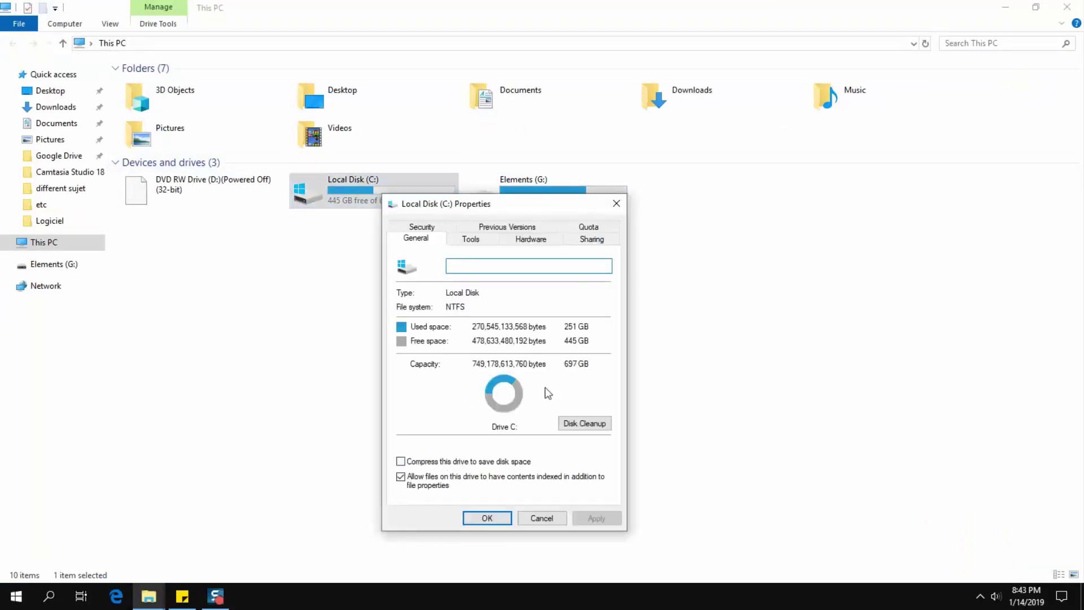
- Run Disk Cleanup on drive C: and rescan it including system files
click(593, 424)
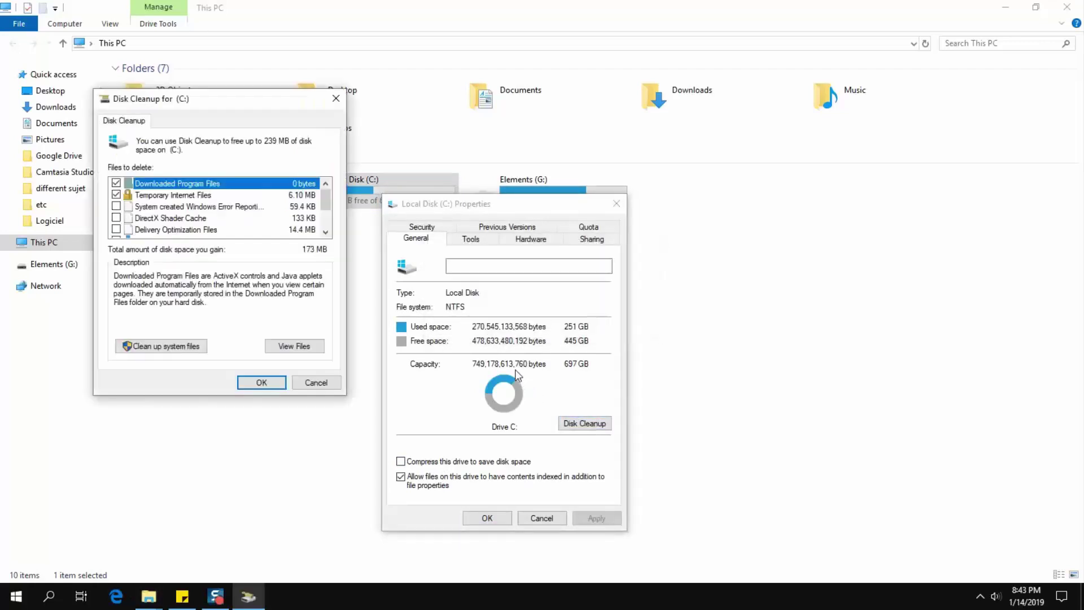
scroll(229, 202, down, 2)
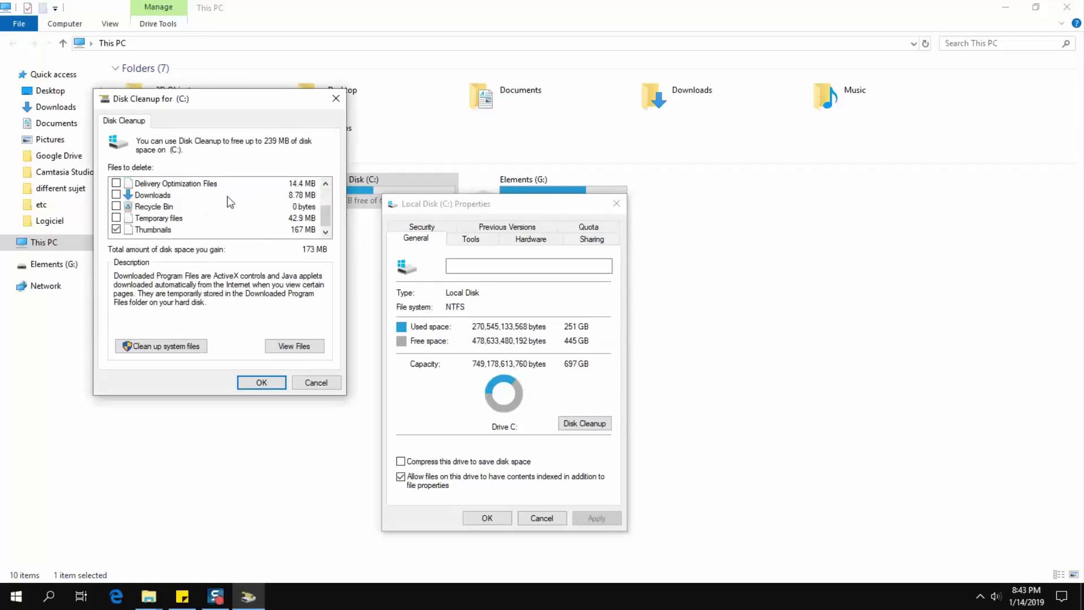
scroll(254, 226, up, 2)
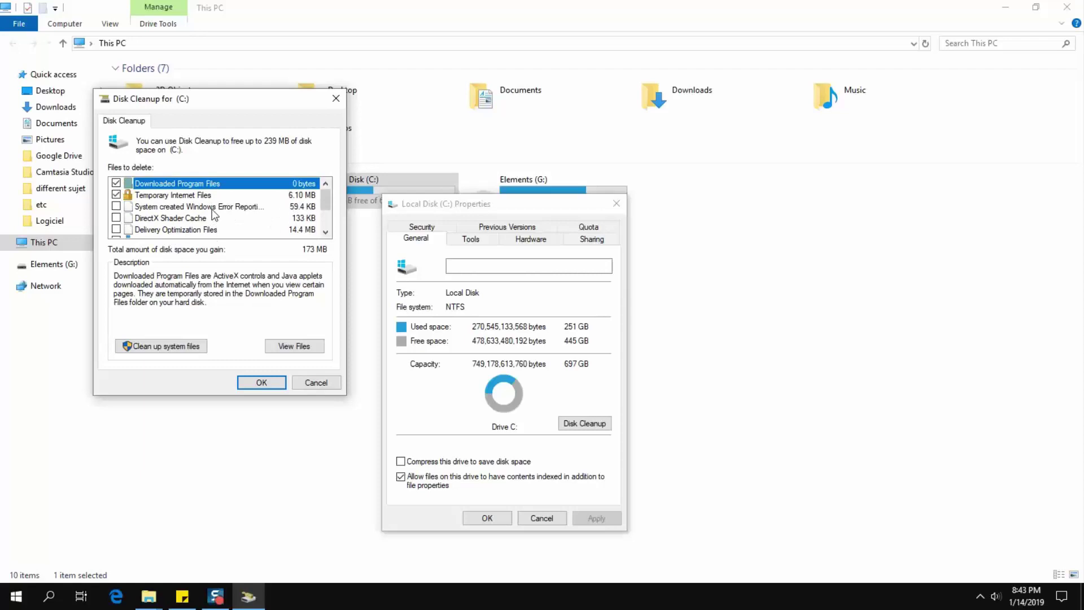
scroll(208, 194, down, 2)
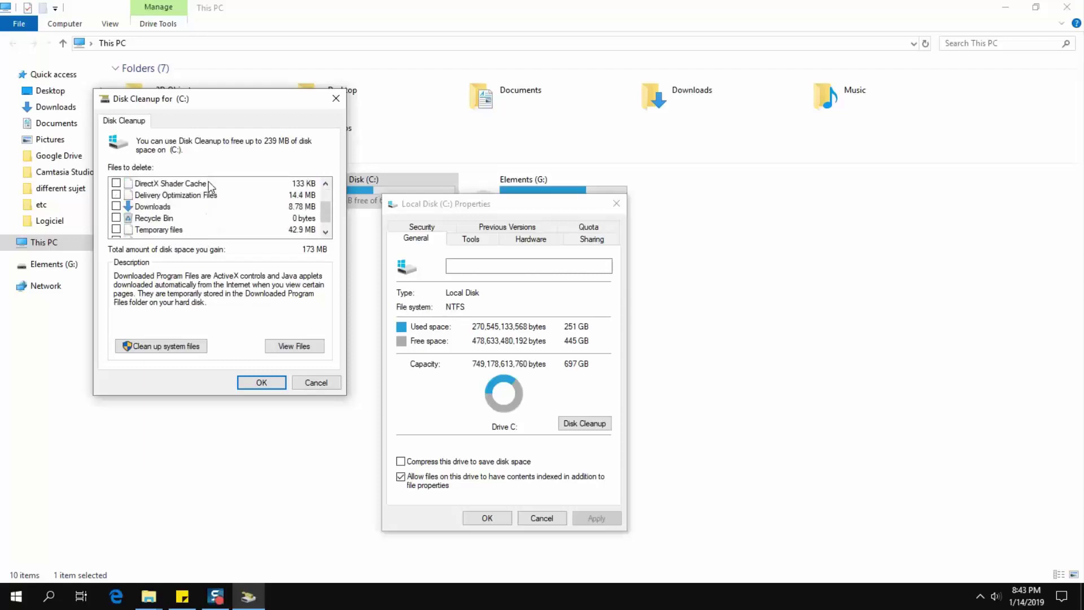
click(186, 346)
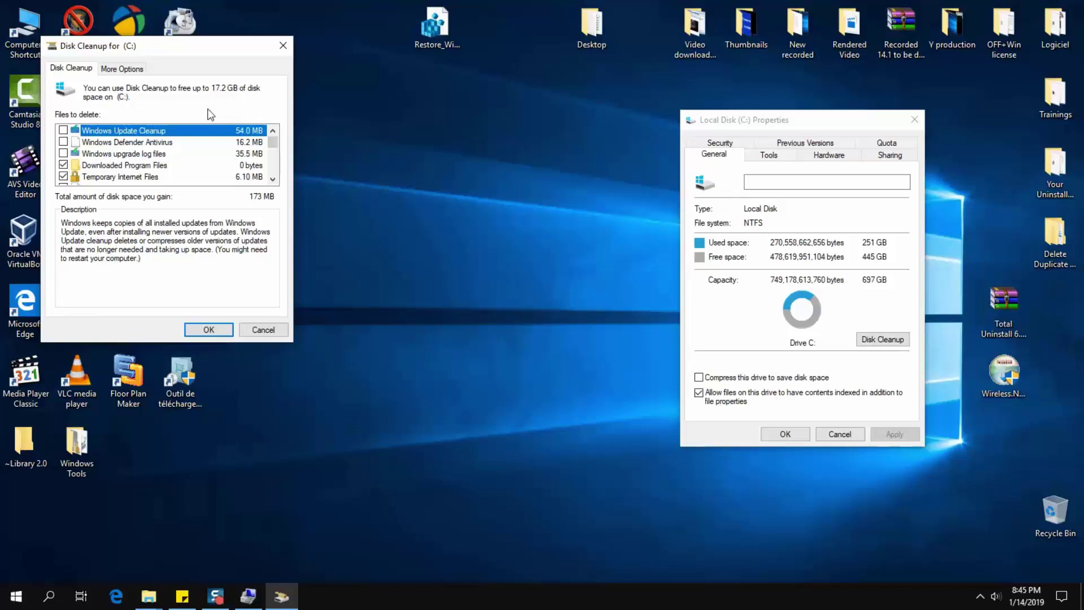
- Center the Disk Cleanup window and tick Windows Update Cleanup
drag(188, 49, 489, 125)
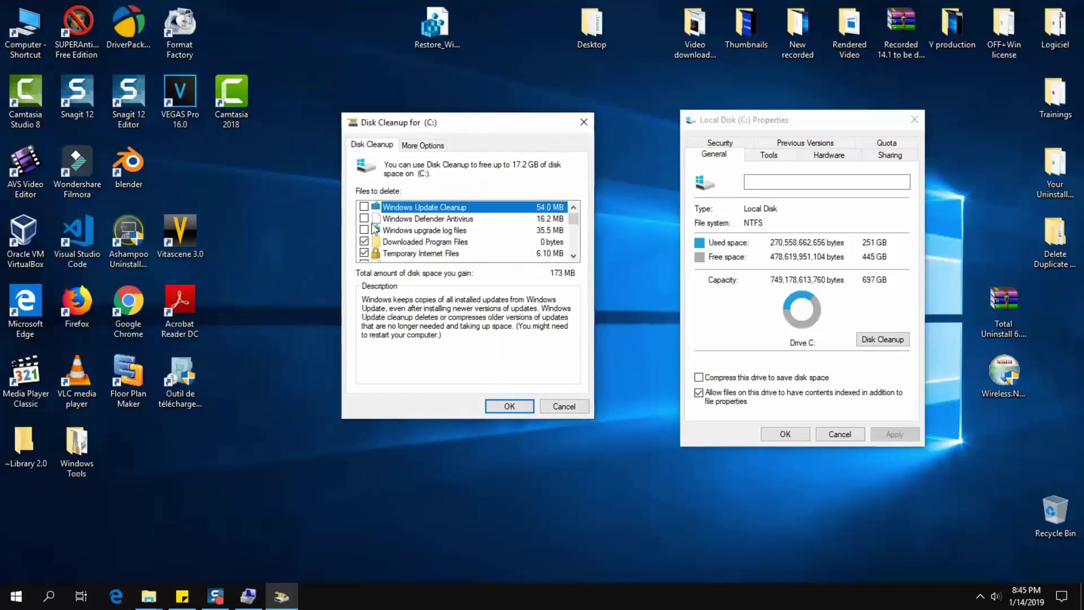
click(364, 207)
click(574, 256)
click(573, 255)
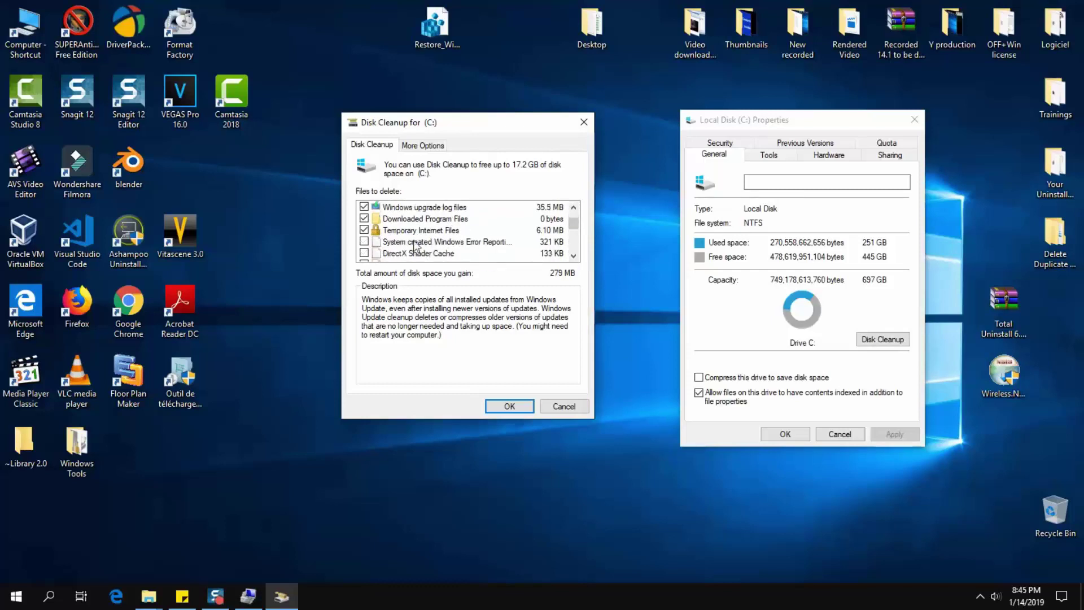
- Untick Temporary Internet Files and scroll further down the file list
click(364, 230)
click(573, 255)
click(573, 255)
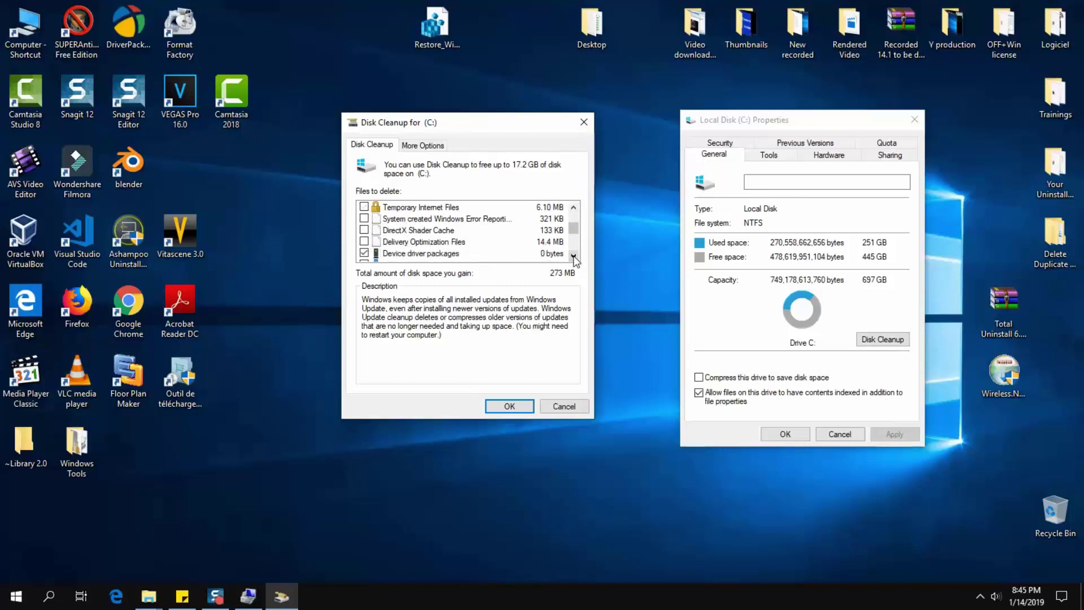
click(573, 255)
click(574, 256)
click(573, 255)
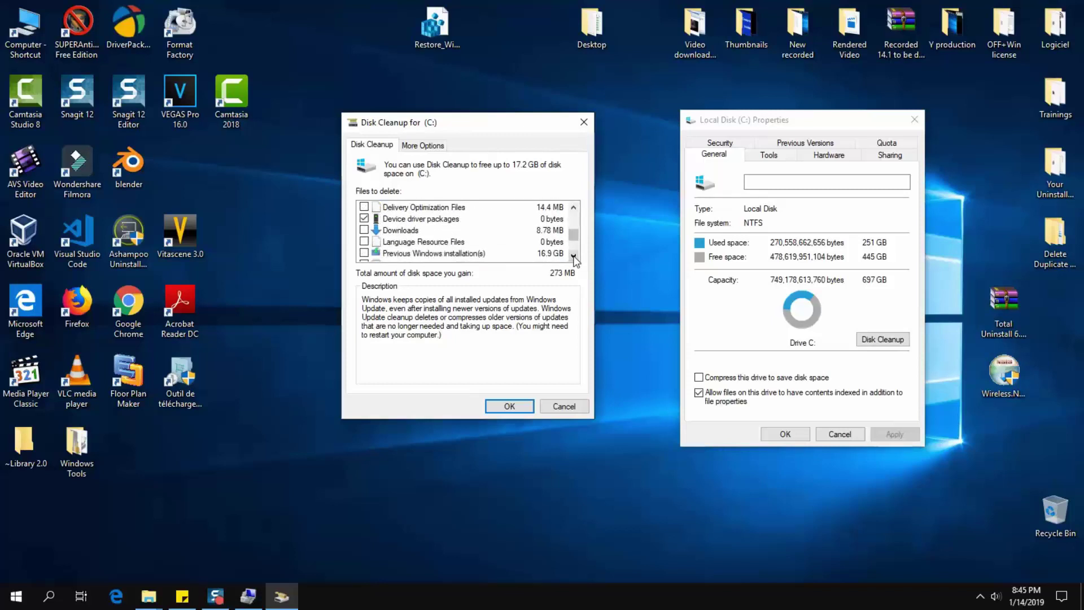
click(573, 255)
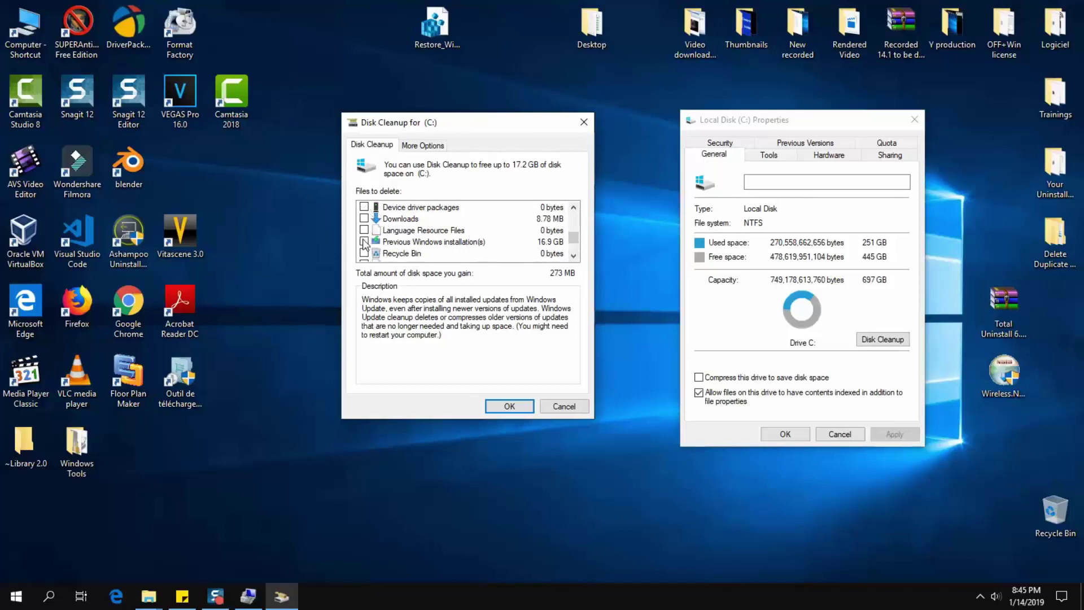
- Tick Previous Windows installation(s) (16.9 GB) and show its description, bringing the total to 17.0 GB
click(364, 241)
click(462, 242)
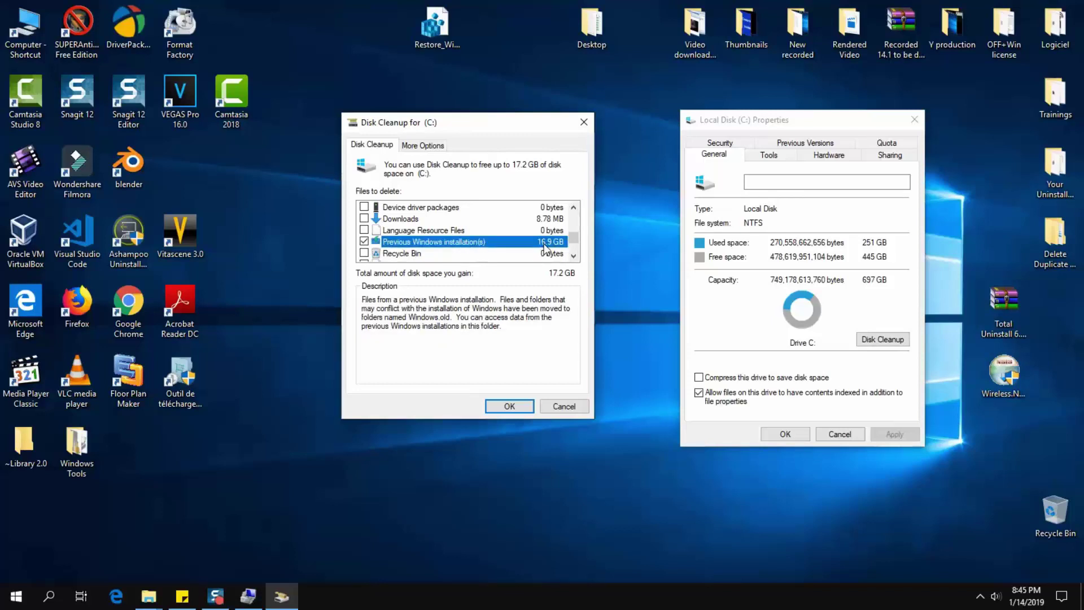
scroll(389, 260, down, 1)
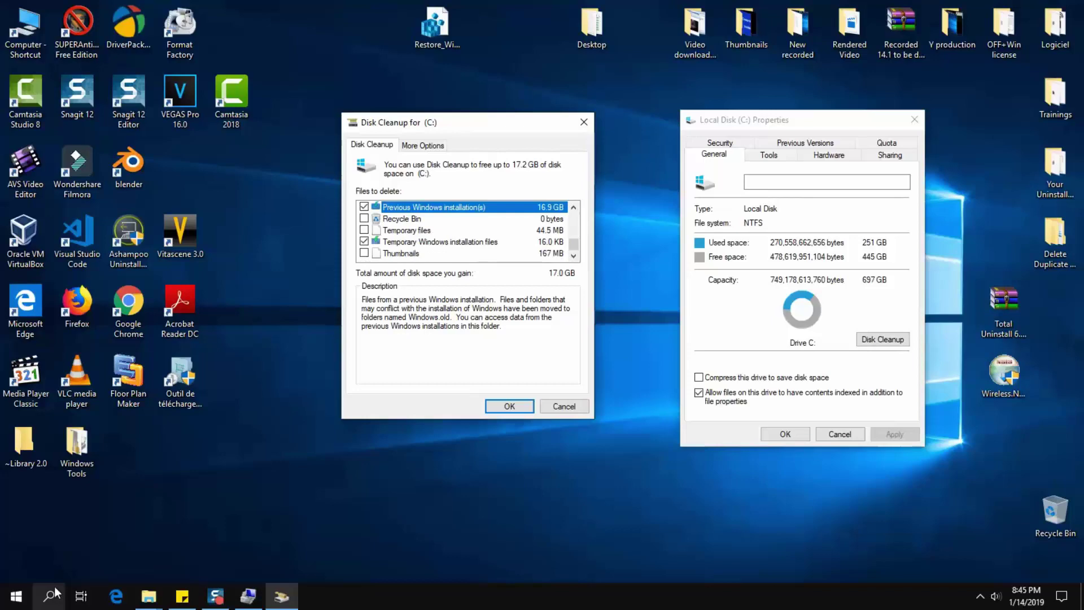
- Open Update & Security's Recovery page in Settings, then move it down to reveal Disk Cleanup
click(16, 595)
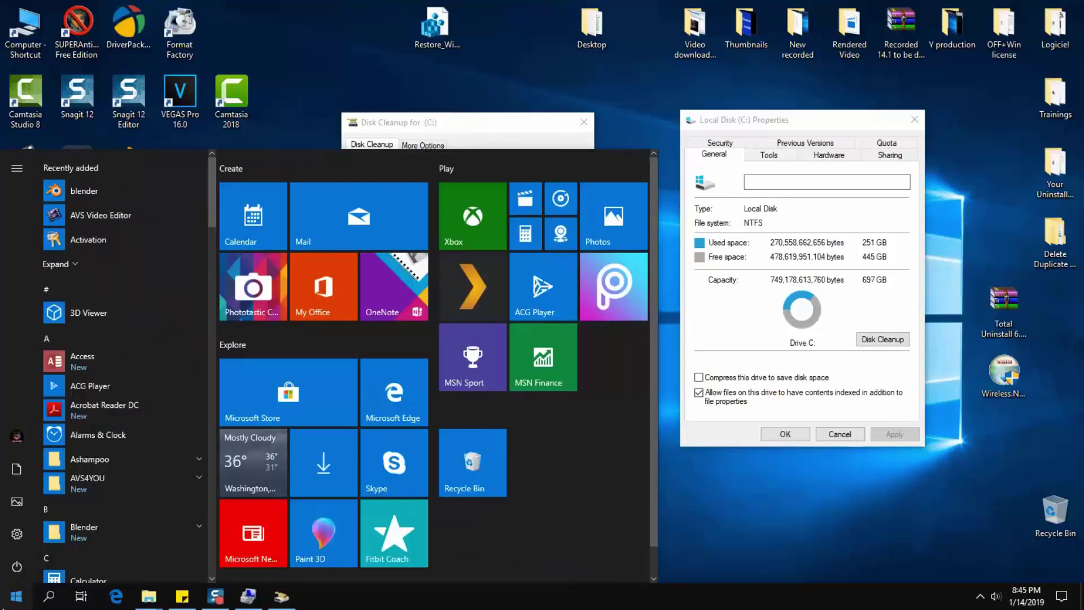
click(18, 540)
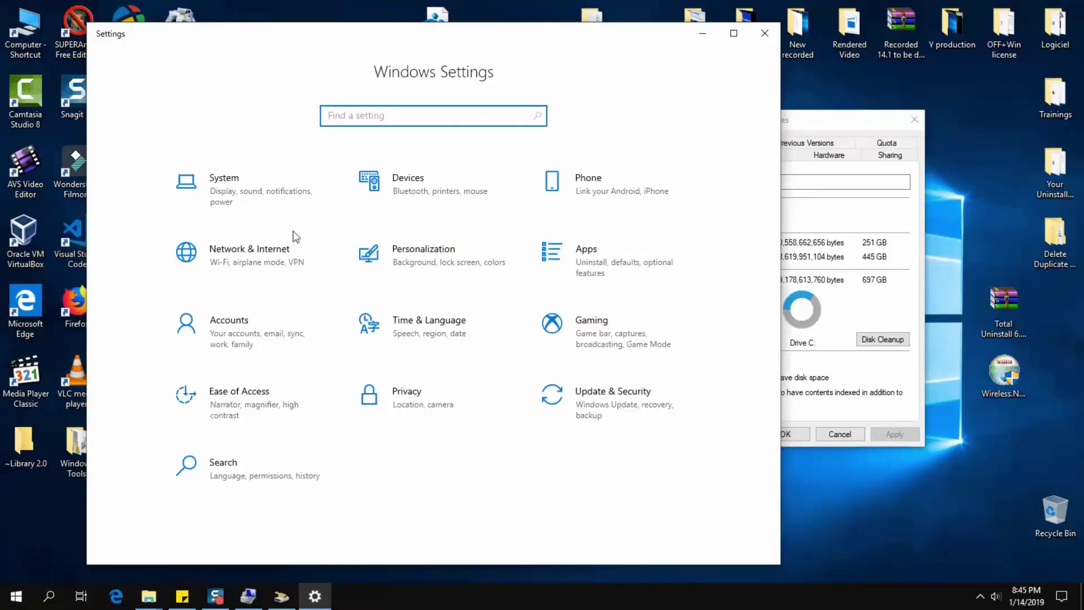
click(568, 391)
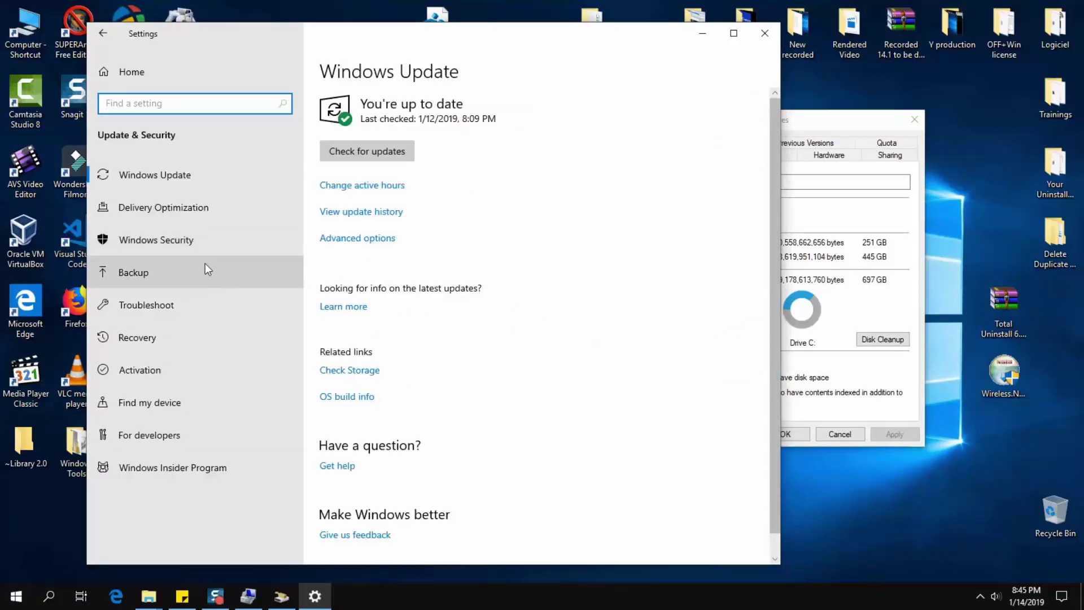
click(190, 335)
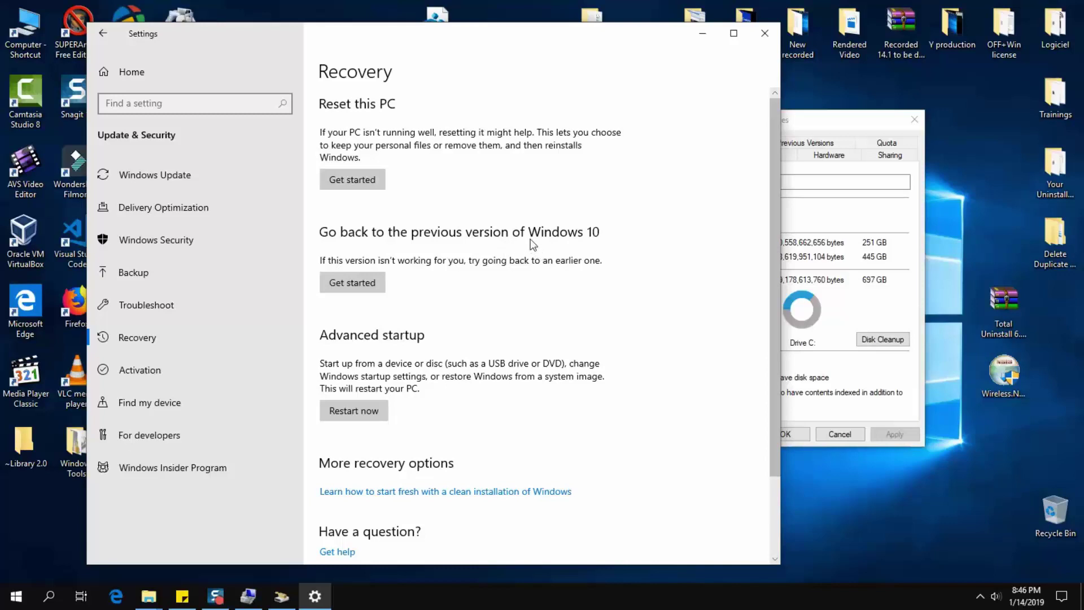
drag(683, 46, 758, 358)
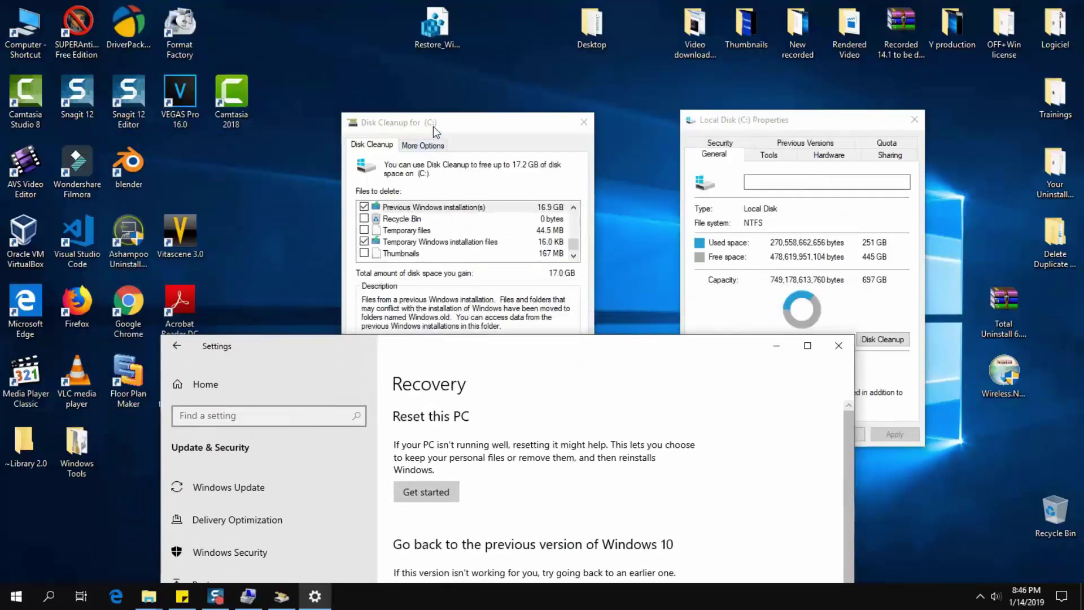
- Minimize Settings and delete the selected files in Disk Cleanup, accepting both warnings, leaving 449 GB free
drag(432, 126, 442, 52)
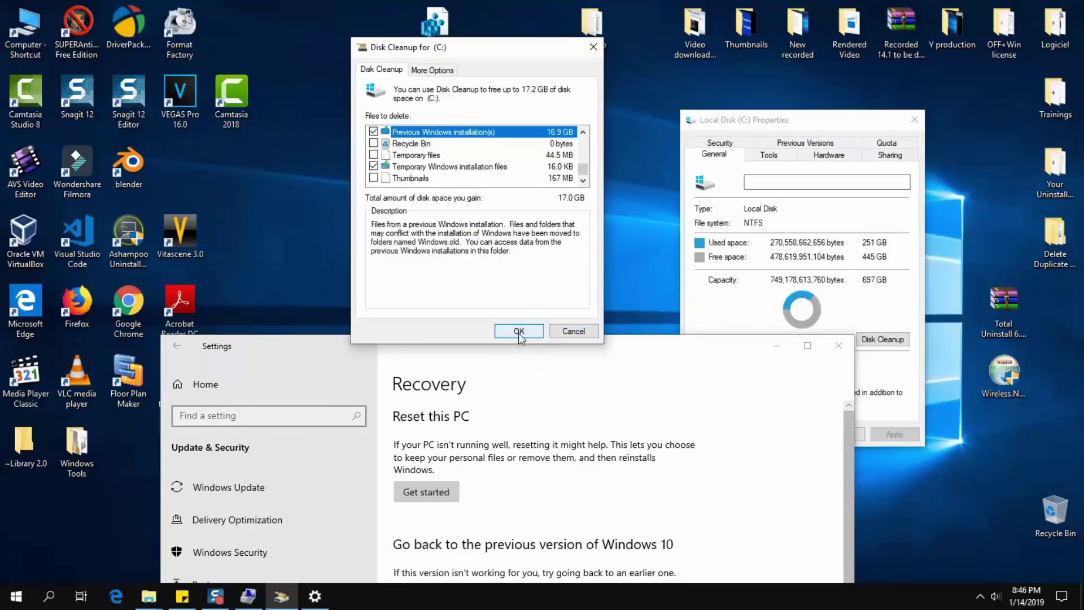
drag(683, 353, 621, 151)
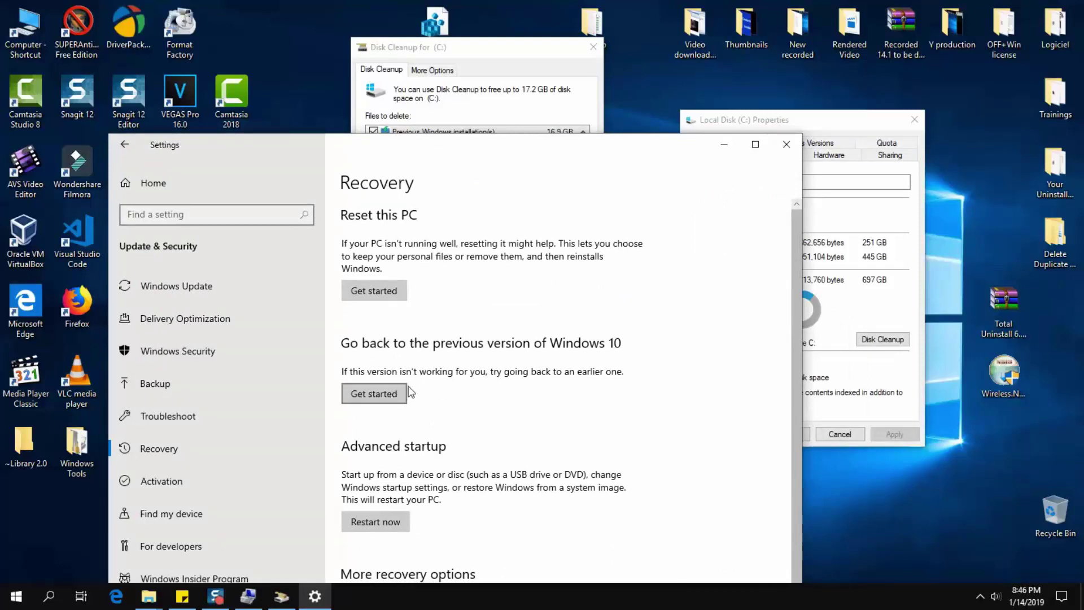
click(722, 145)
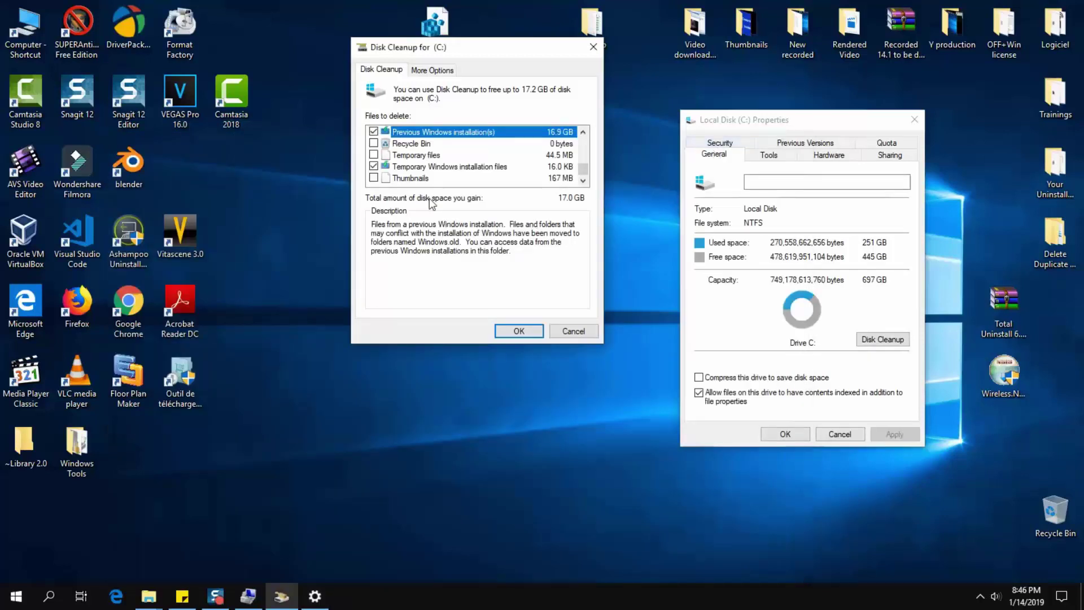
click(519, 332)
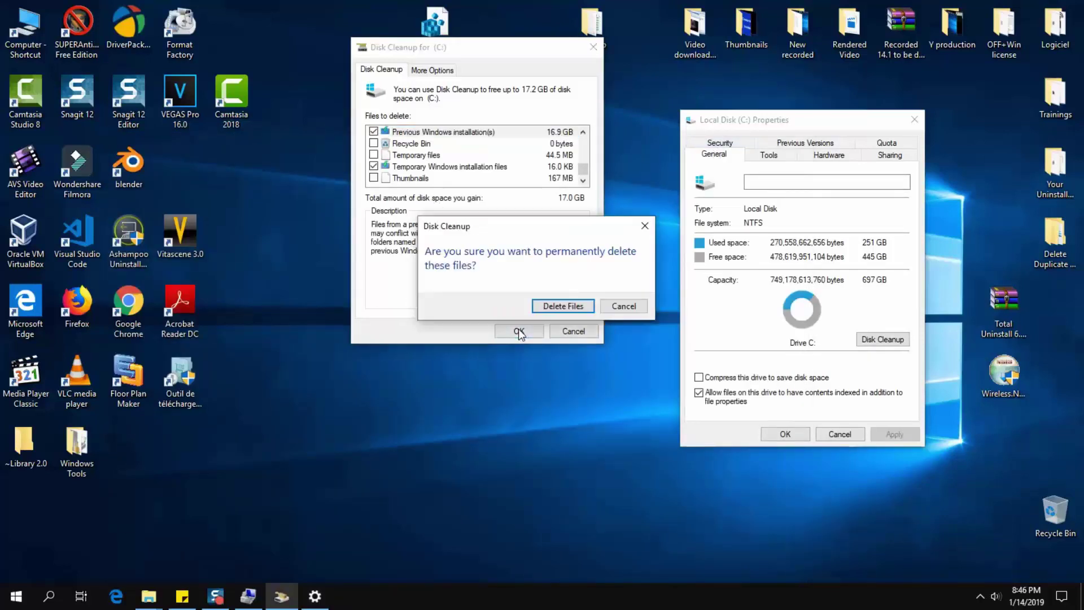
click(547, 307)
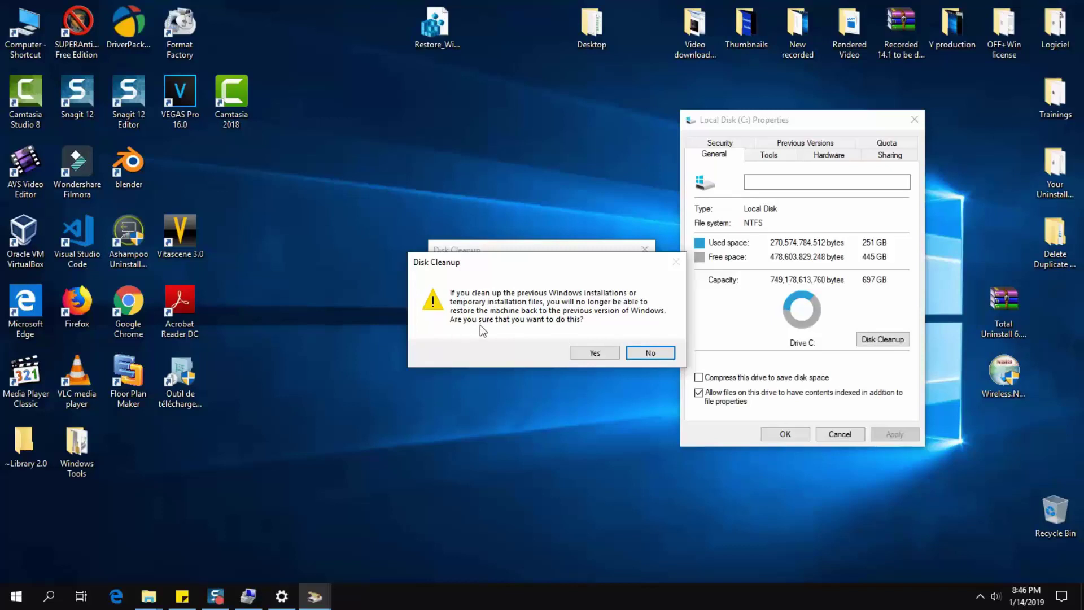
click(601, 357)
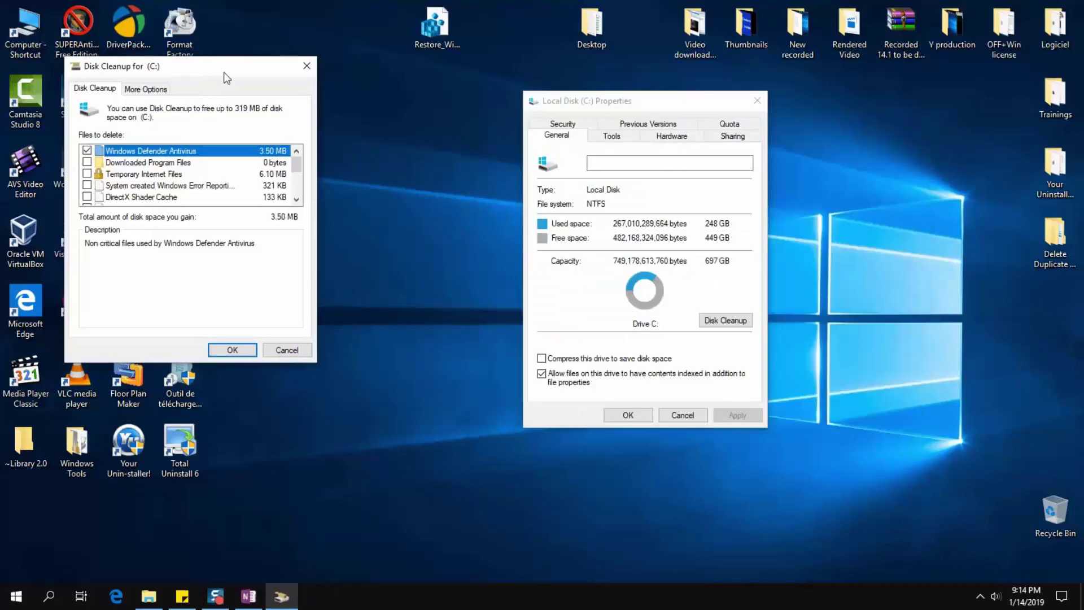
drag(226, 73, 340, 90)
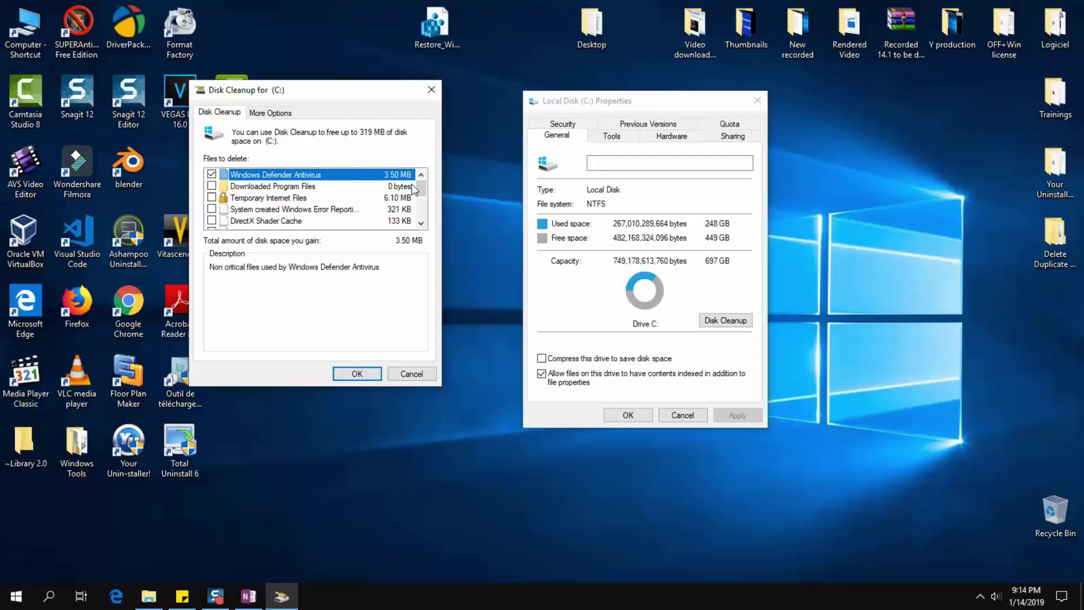
- Close the Disk Cleanup dialog and the Local Disk (C:) Properties window
drag(416, 190, 424, 220)
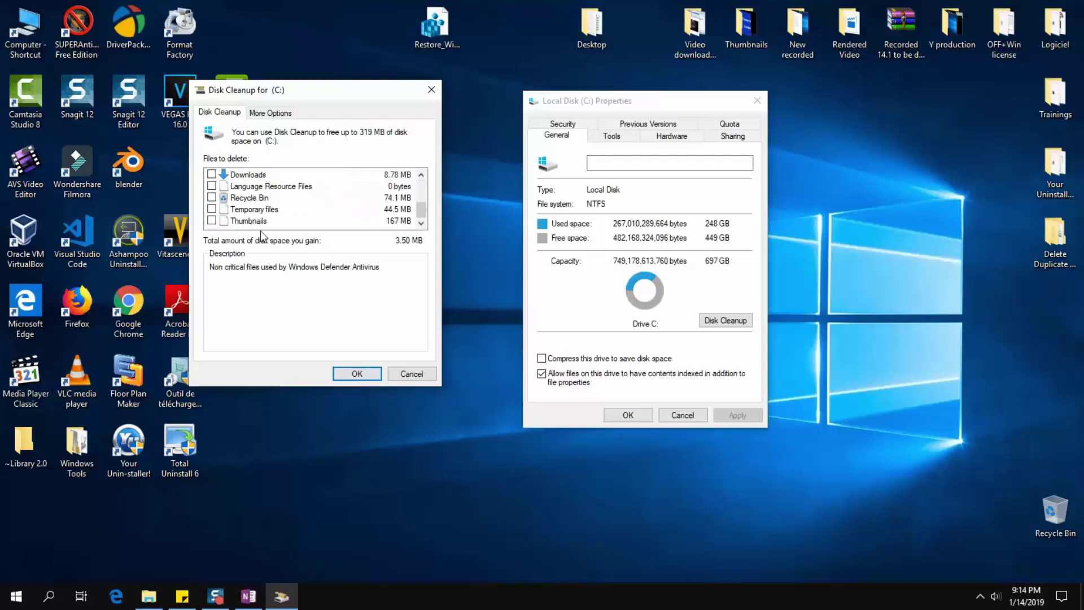
scroll(247, 220, up, 3)
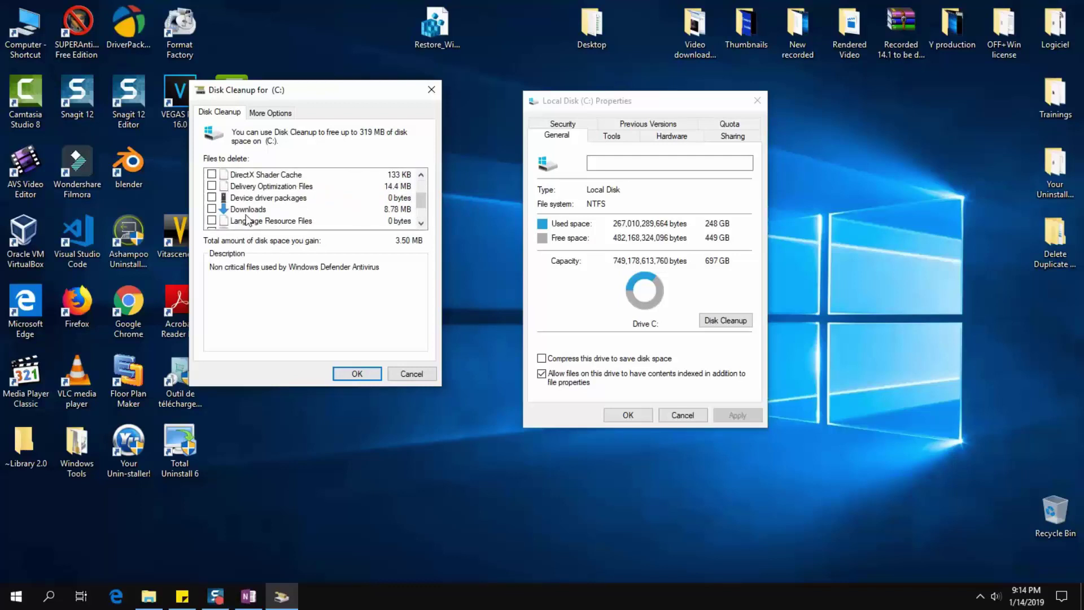
click(431, 92)
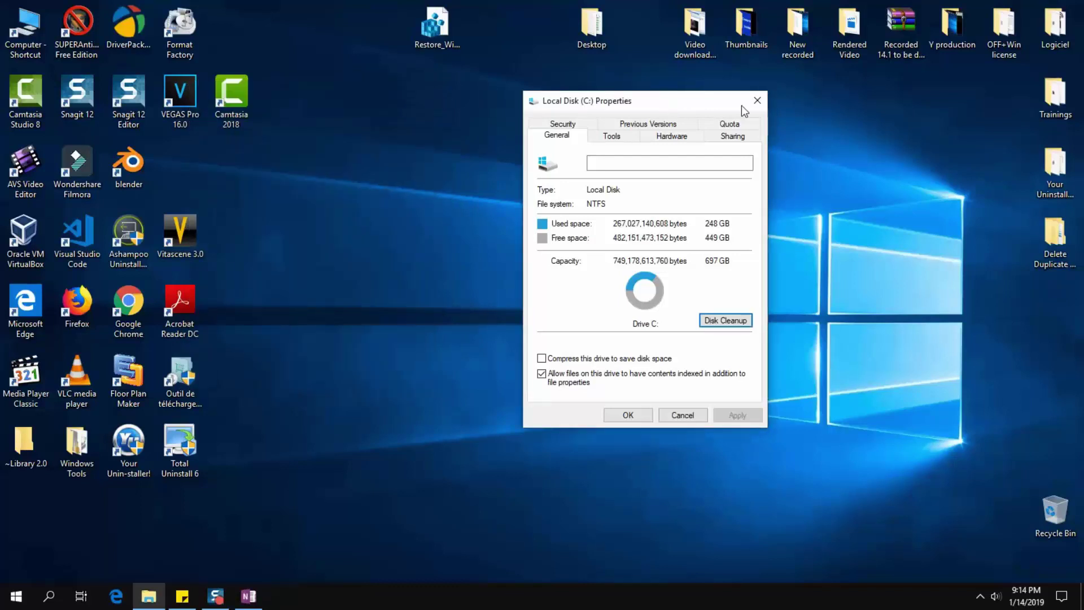
click(757, 102)
- Check Local Disk (C:) in Large icons view for Windows.old, then close Explorer
double_click(26, 29)
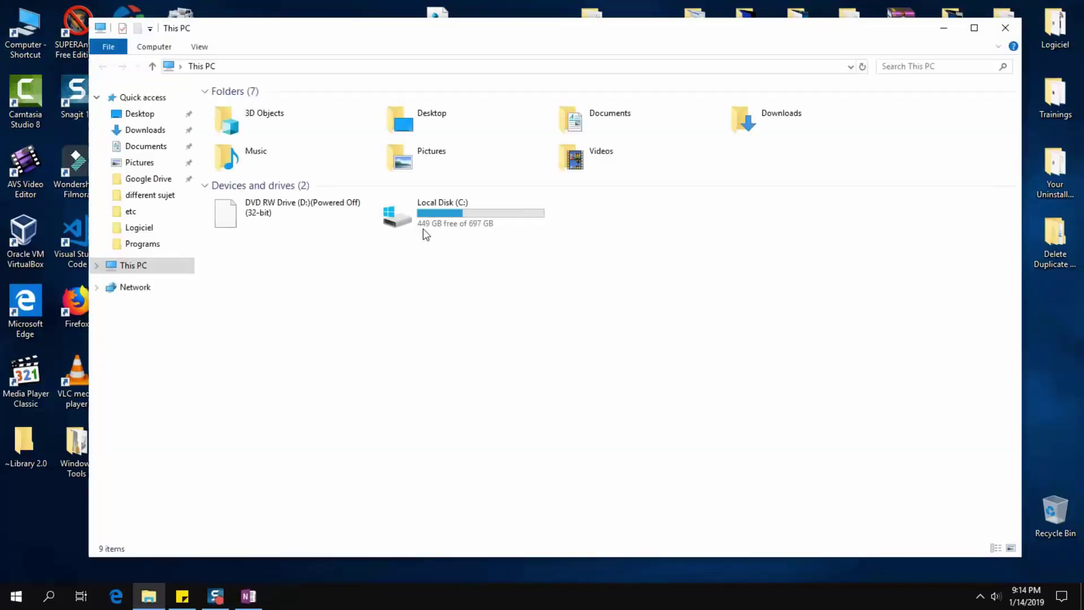
click(471, 209)
double_click(471, 210)
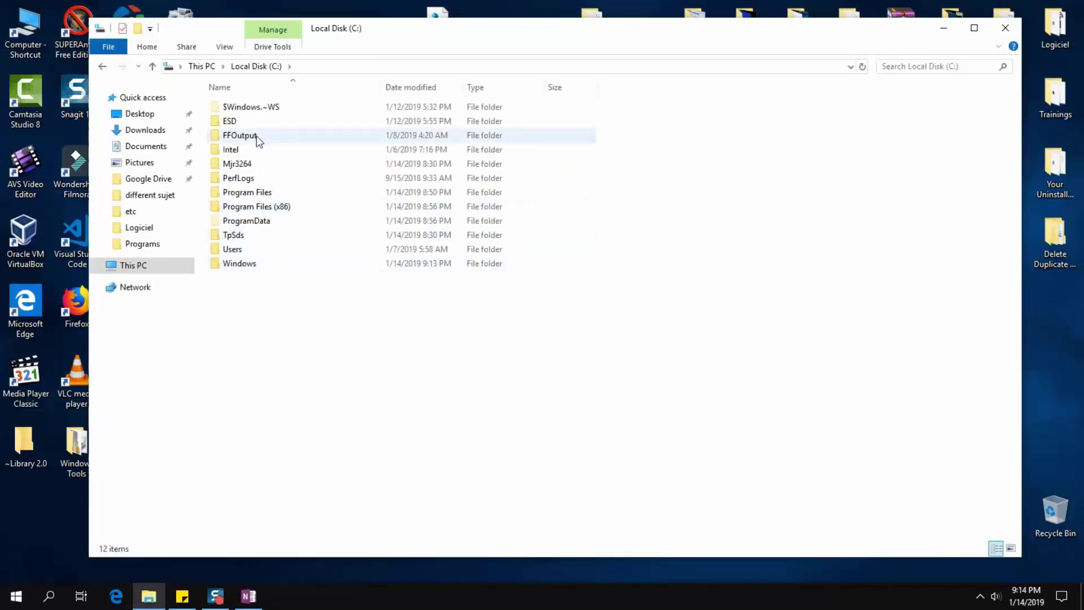
click(1010, 548)
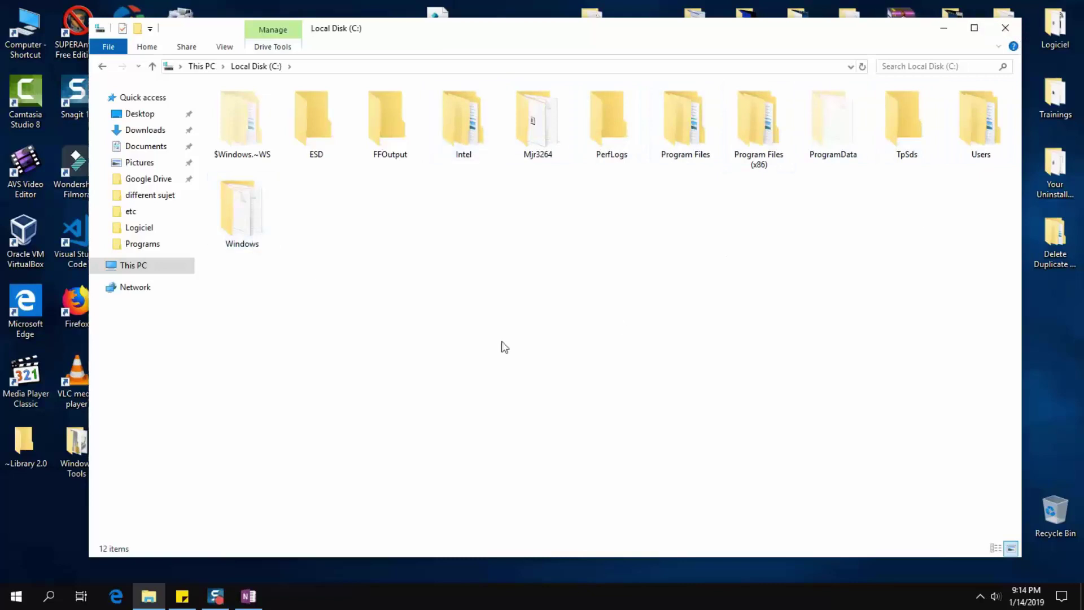
click(1011, 29)
- Open a maximized Settings window at Update & Security's Backup page
click(16, 596)
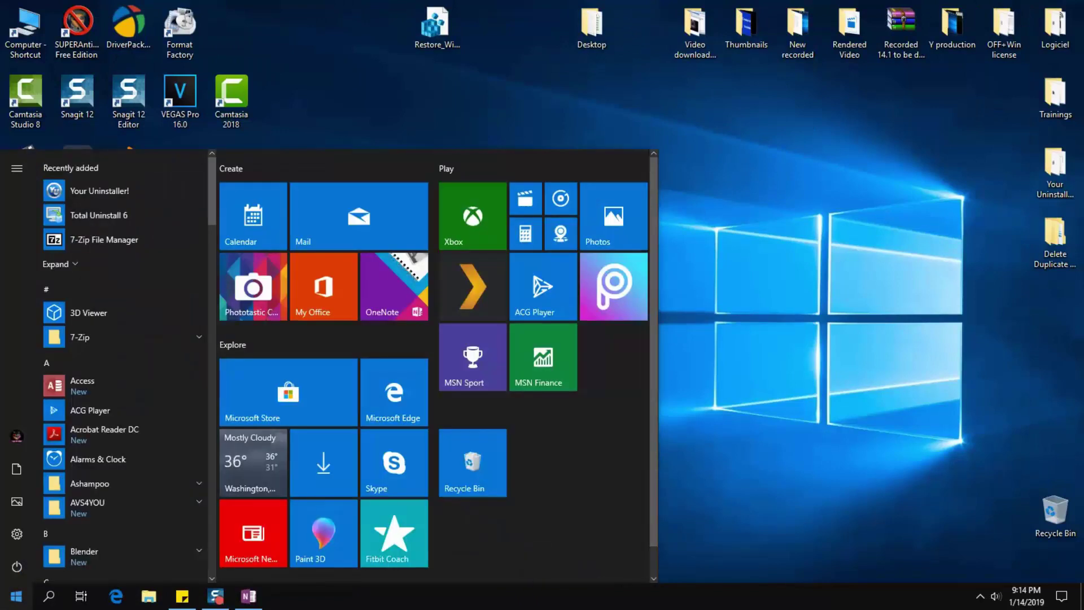
click(17, 533)
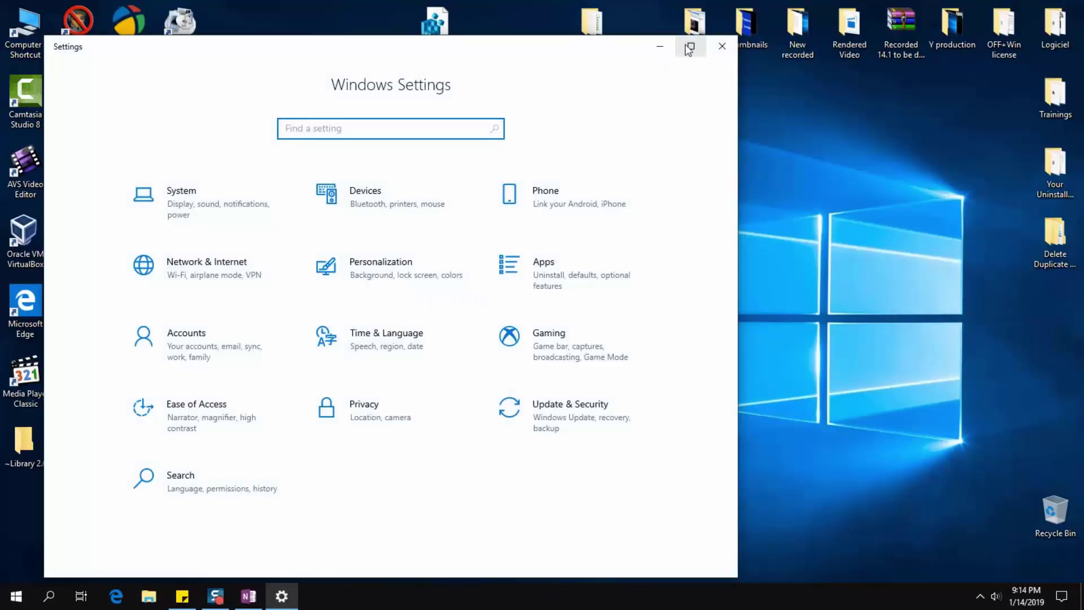
click(690, 46)
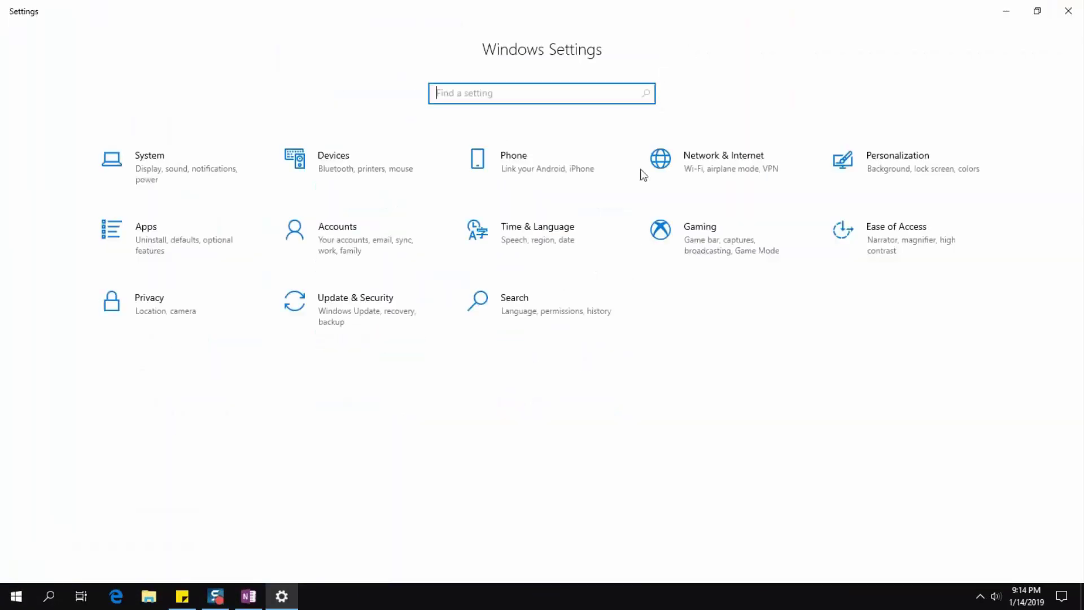
click(356, 311)
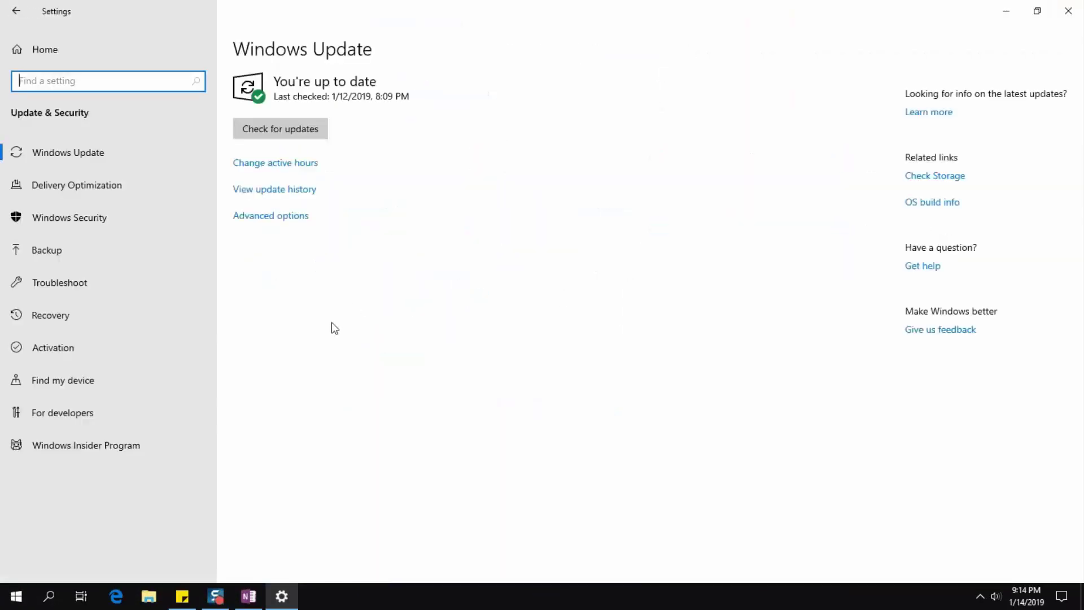
click(54, 252)
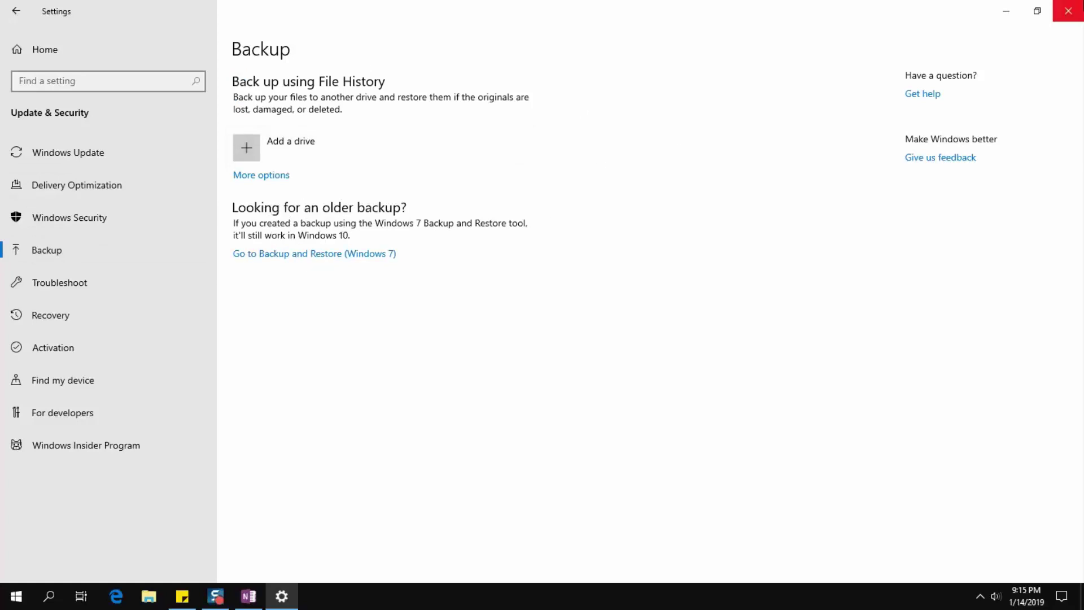
- Close the Windows Settings window to return to the desktop
click(1068, 10)
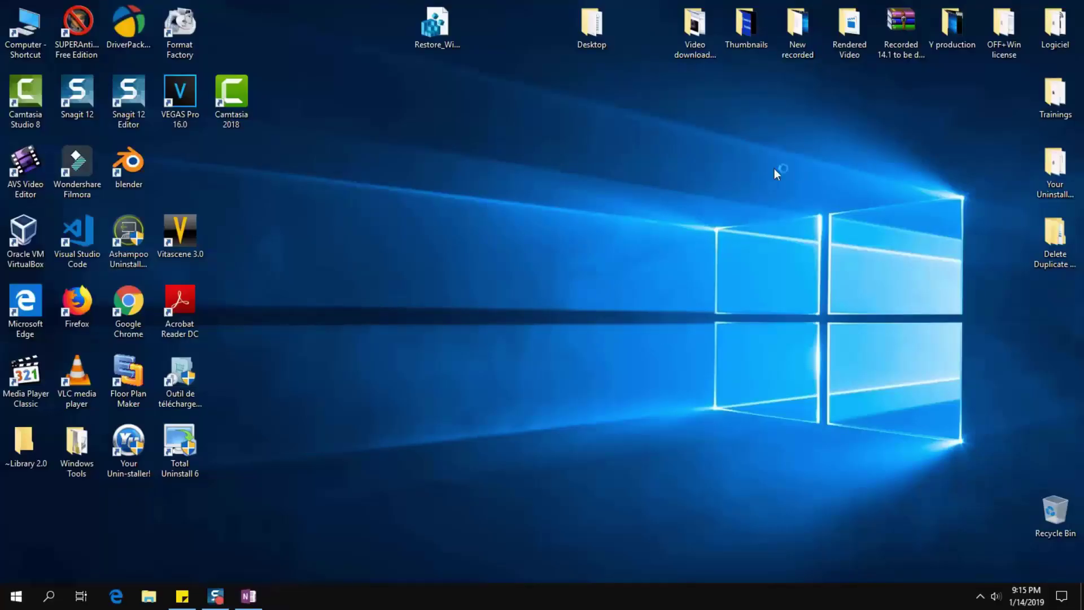